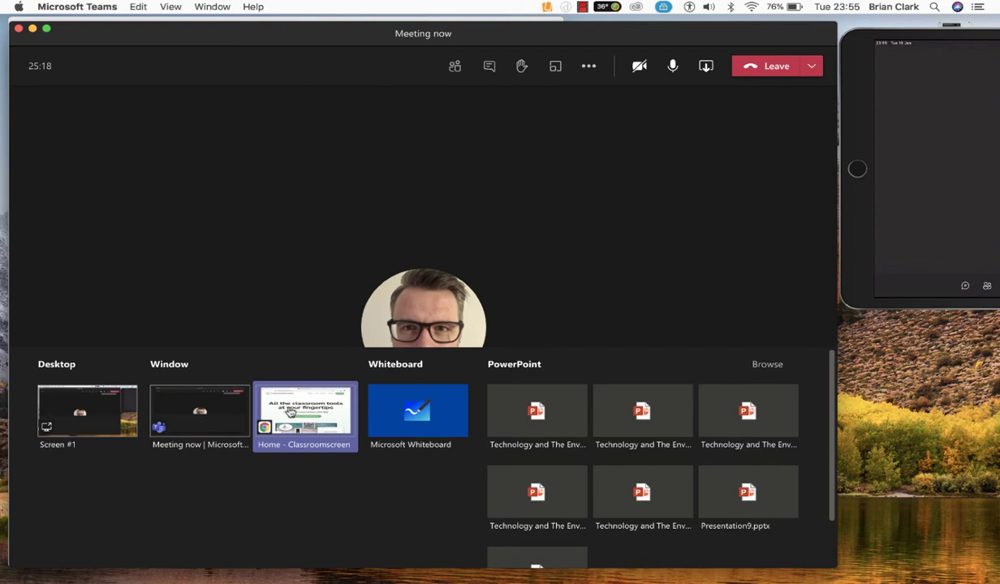
- Share the Classroomscreen browser window in the Teams meeting and place the mirrored iPad window beside it
{"action": "left_click", "coordinate": [290, 411]}
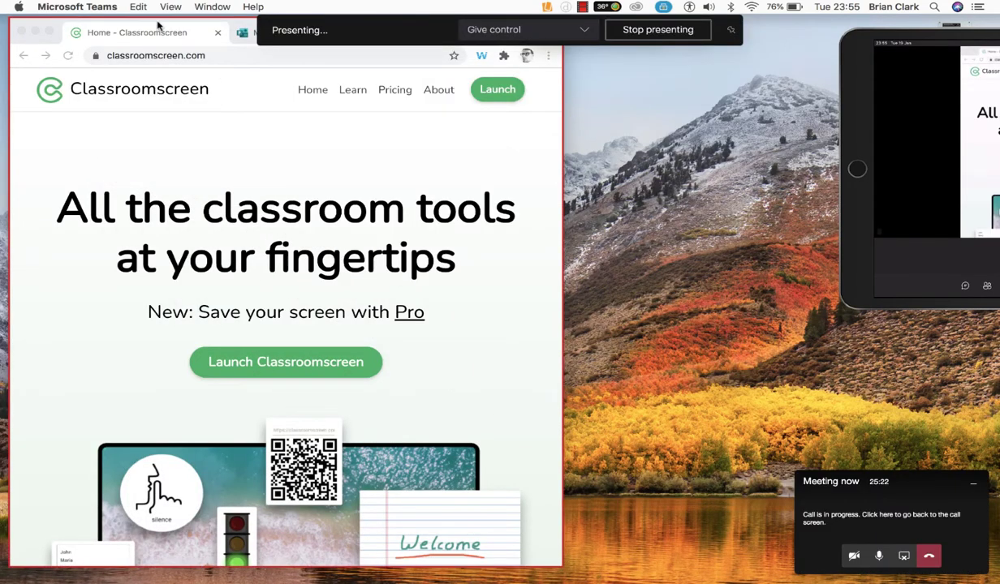
{"action": "left_click", "coordinate": [858, 91]}
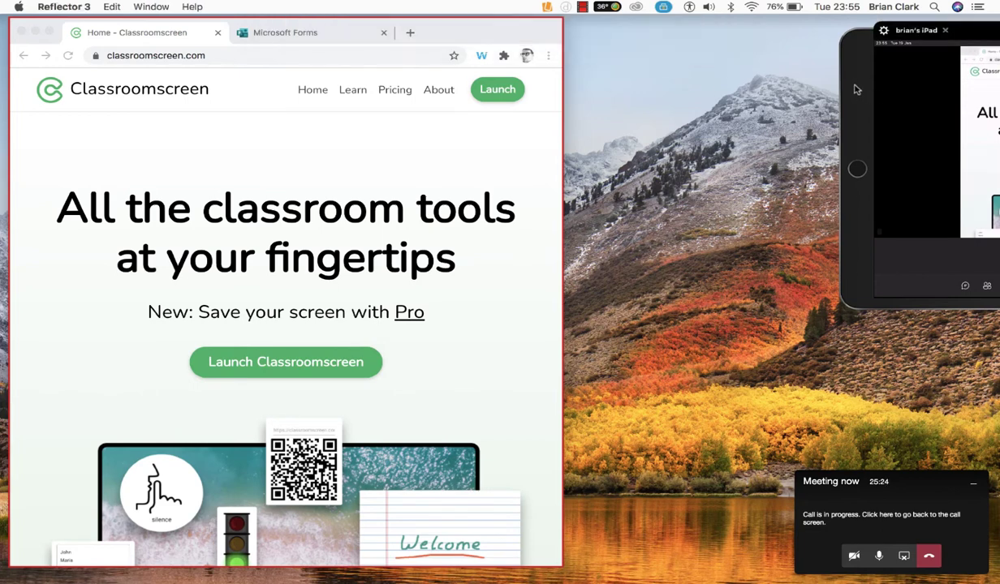
{"action": "mouse_move", "coordinate": [864, 98]}
{"action": "left_click_drag", "start_coordinate": [864, 100], "coordinate": [594, 129]}
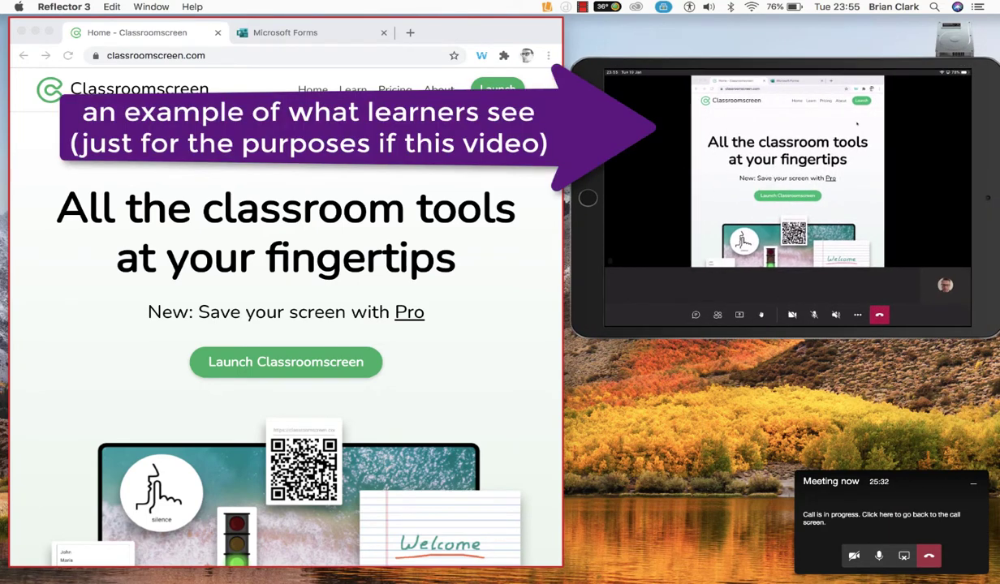
- Launch Classroomscreen from its home page and widen the browser window across most of the desktop
{"action": "left_click", "coordinate": [487, 153]}
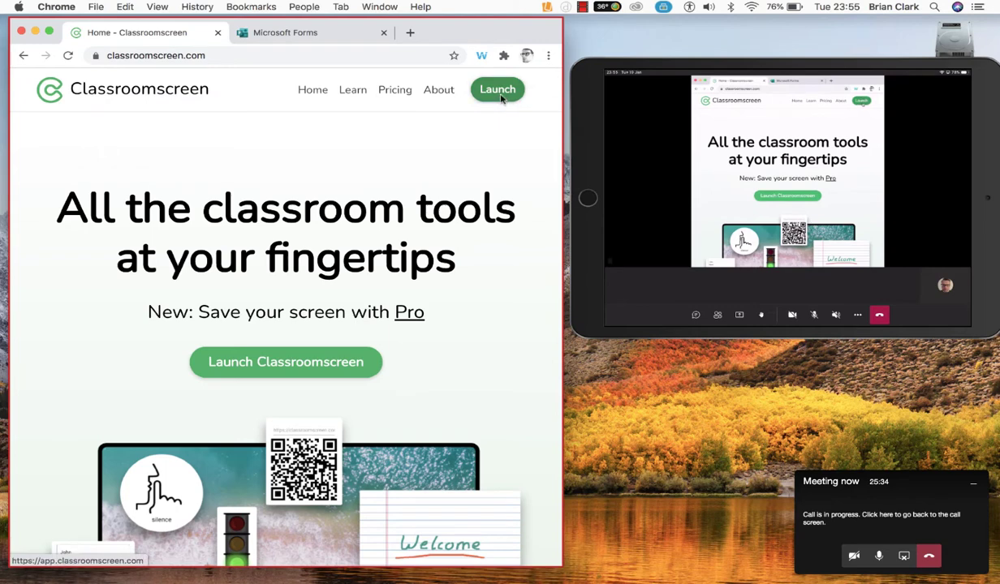
{"action": "left_click", "coordinate": [500, 96]}
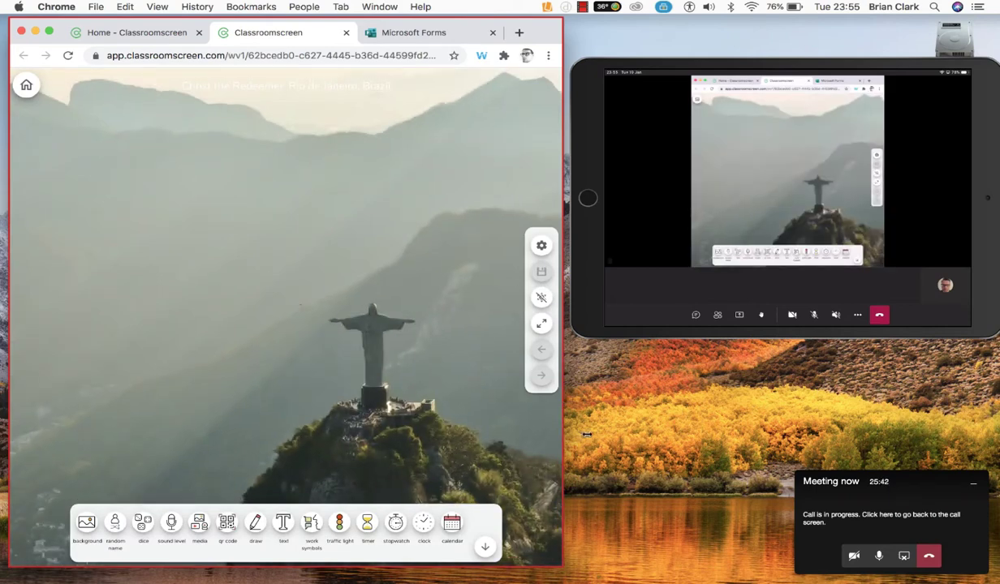
{"action": "left_click_drag", "start_coordinate": [564, 436], "coordinate": [981, 437]}
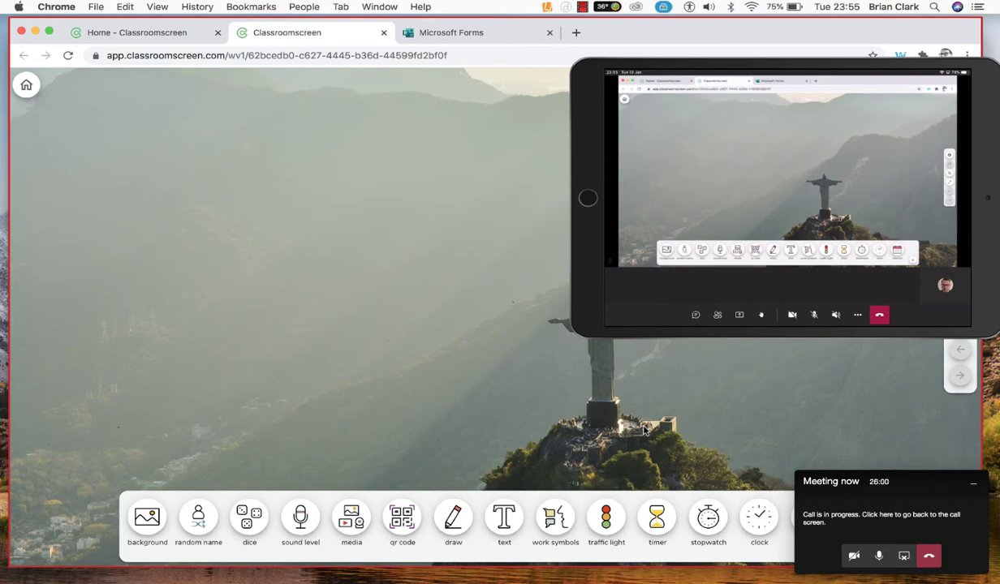
- Place a timer widget in the upper-left corner of the Classroomscreen background, and run its countdown briefly before pausing it
{"action": "left_click", "coordinate": [656, 518]}
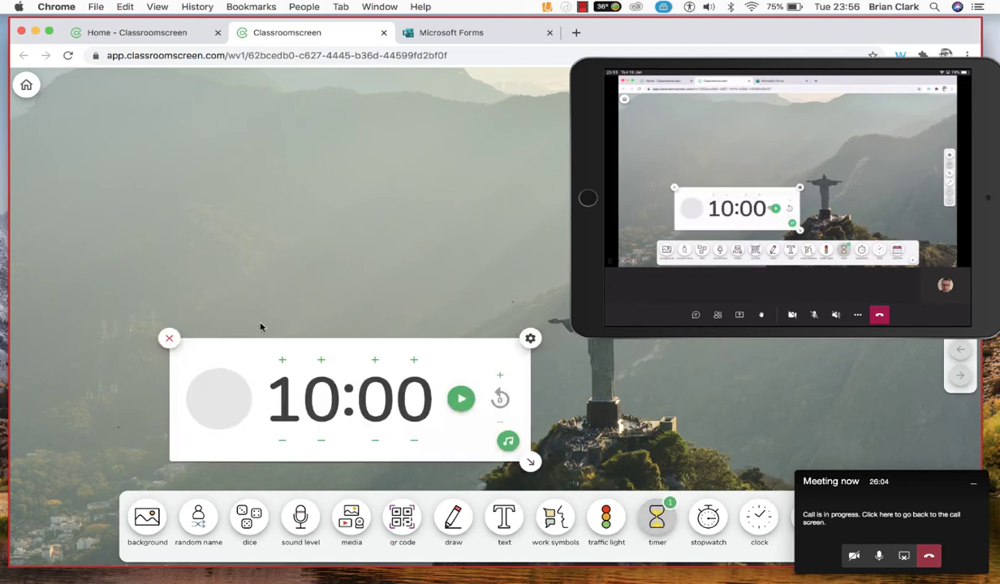
{"action": "left_click_drag", "start_coordinate": [254, 340], "coordinate": [127, 89]}
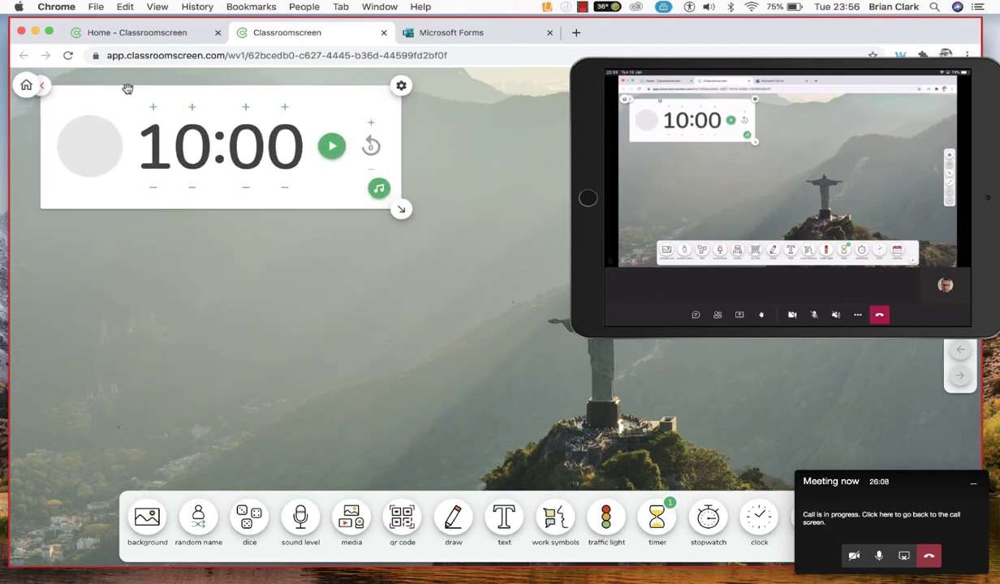
{"action": "left_click", "coordinate": [332, 149]}
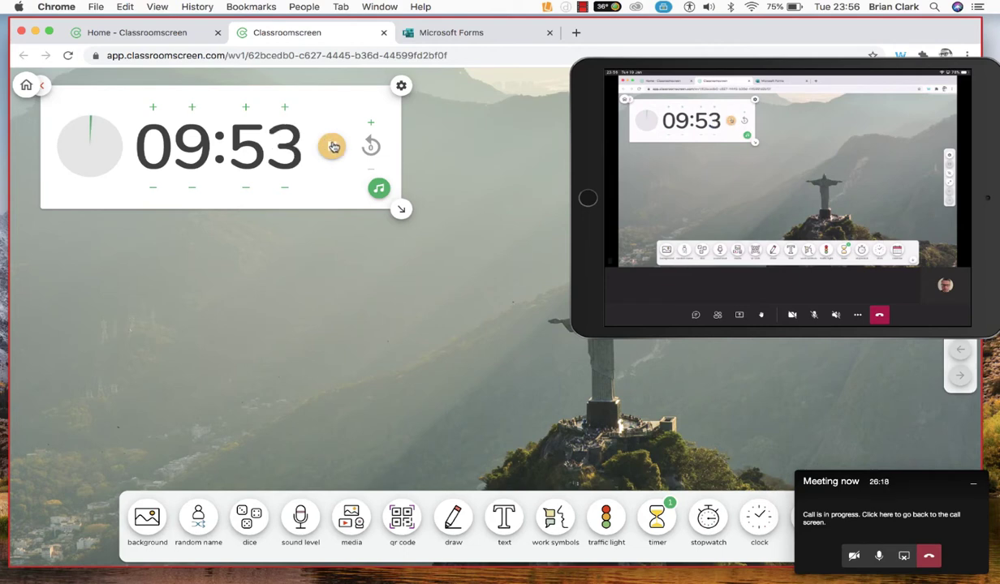
{"action": "left_click", "coordinate": [332, 146]}
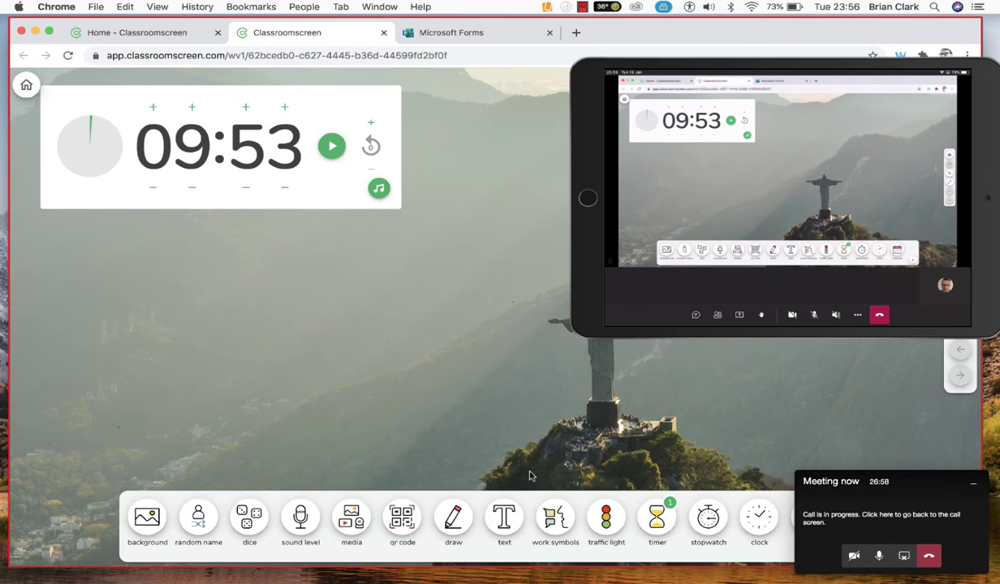
- Add a text widget directly below the timer and set its font size to 48px
{"action": "left_click", "coordinate": [503, 523]}
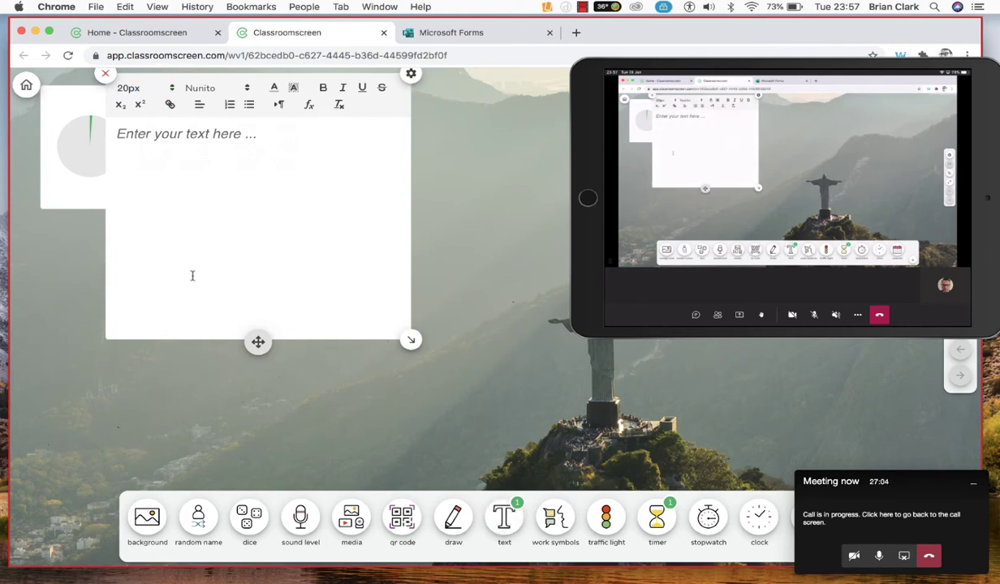
{"action": "left_click_drag", "start_coordinate": [258, 341], "coordinate": [183, 484]}
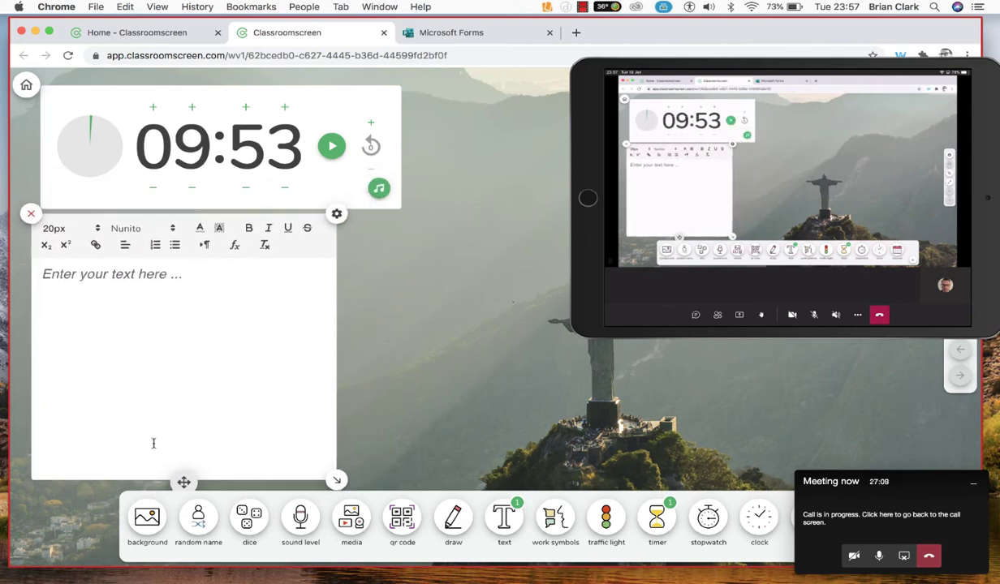
{"action": "left_click", "coordinate": [94, 227]}
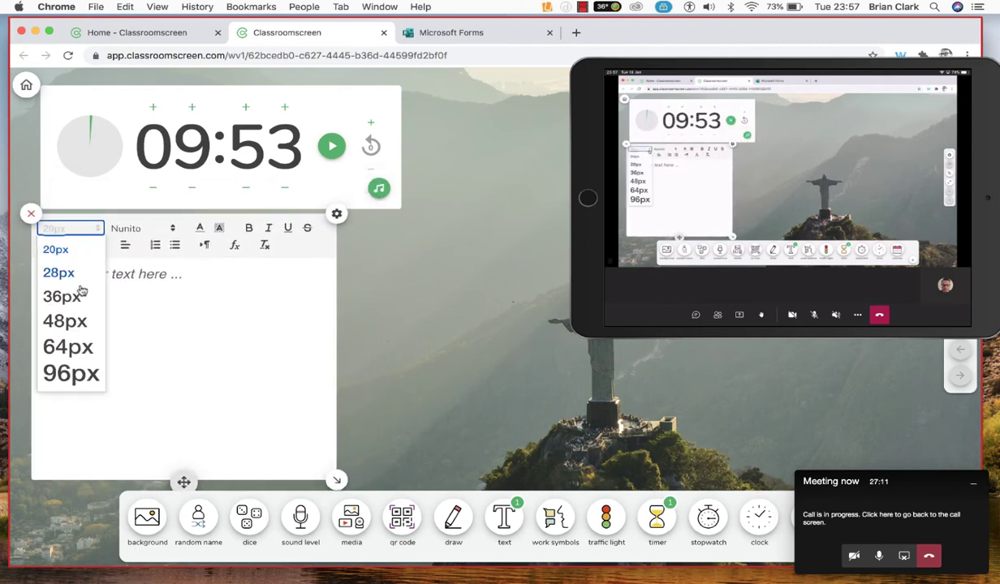
{"action": "left_click", "coordinate": [74, 319]}
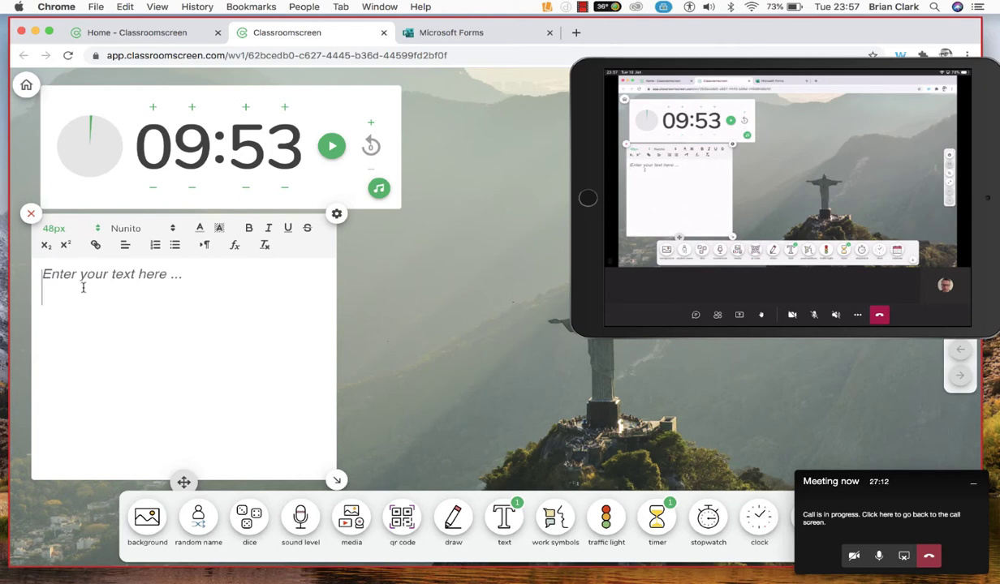
- Write "Question 1" in the text widget with "XYZ" on the line below
{"action": "type", "text": "Qu"}
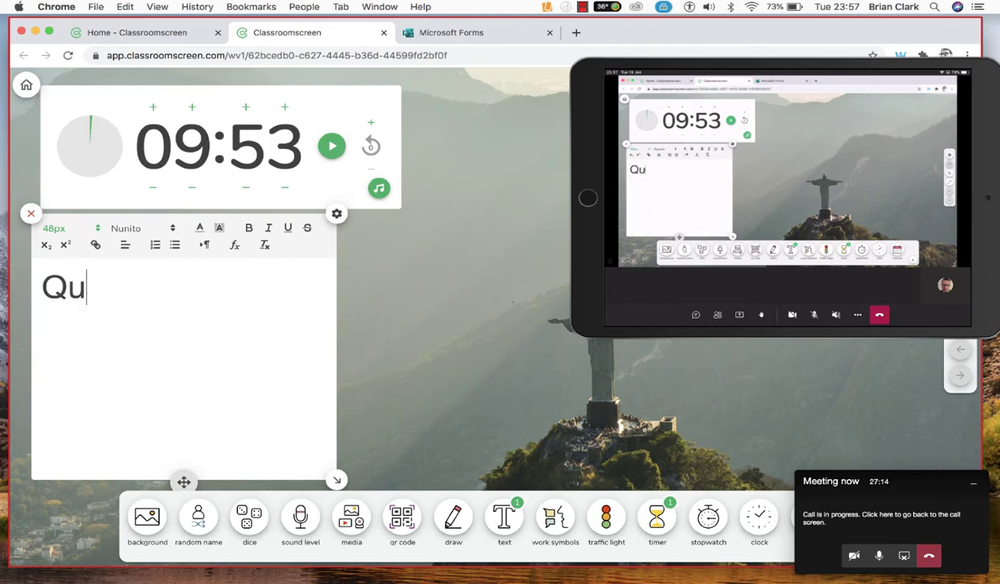
{"action": "type", "text": "estion "}
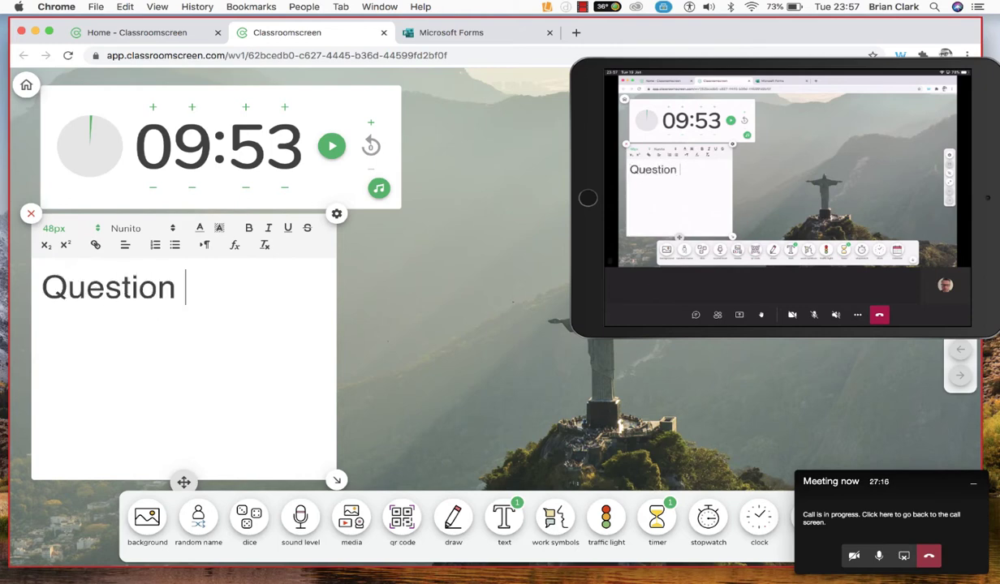
{"action": "type", "text": "1"}
{"action": "key", "text": "Return"}
{"action": "type", "text": "X"}
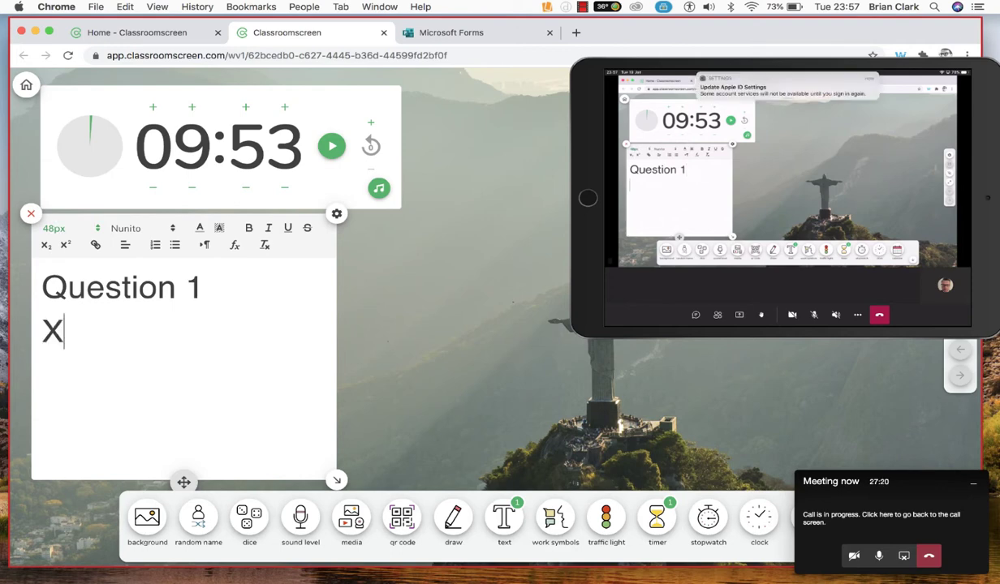
{"action": "type", "text": "YZ"}
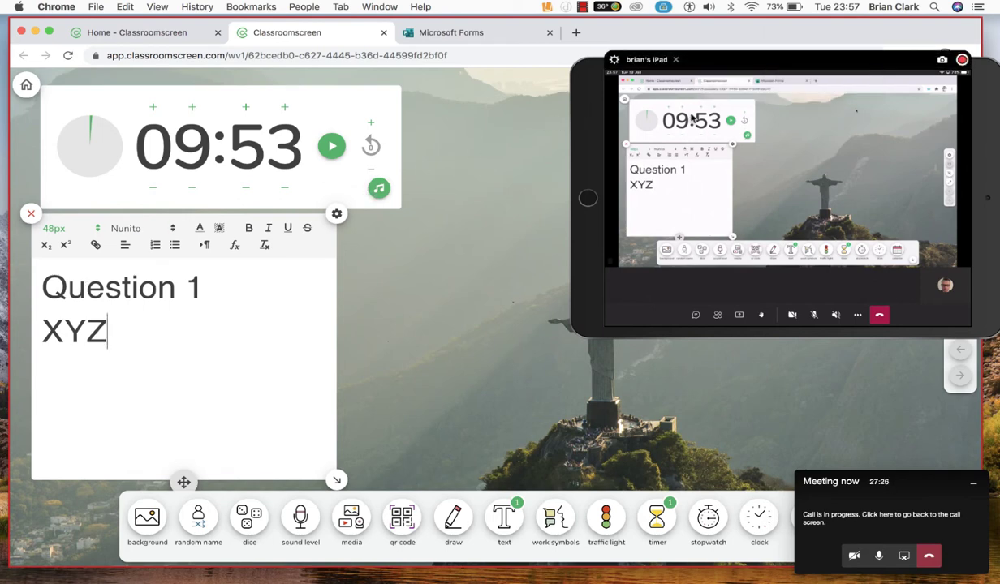
- Add a traffic light widget, light its green, amber and red lamps in turn, and remove the widget
{"action": "left_click", "coordinate": [605, 517]}
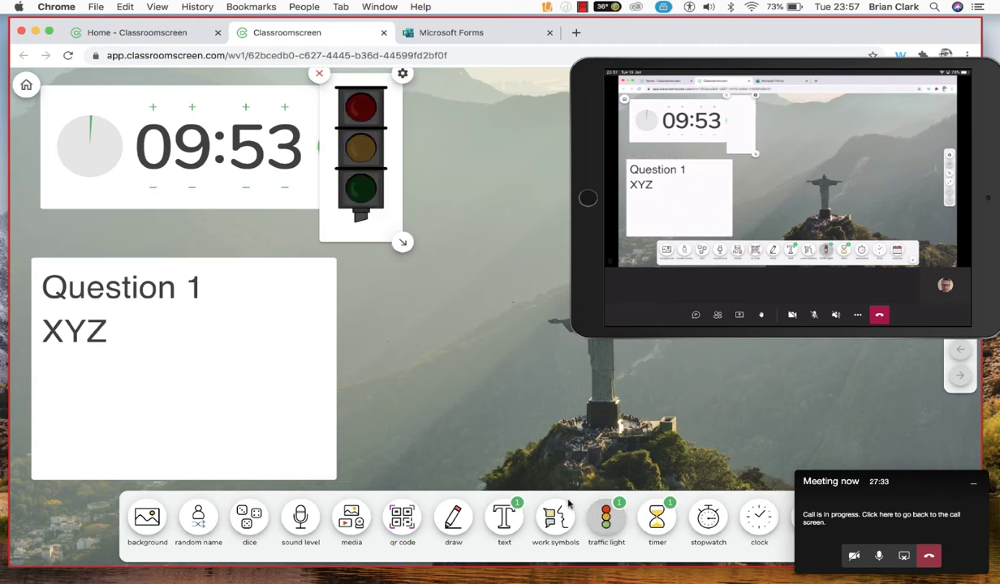
{"action": "left_click", "coordinate": [362, 191]}
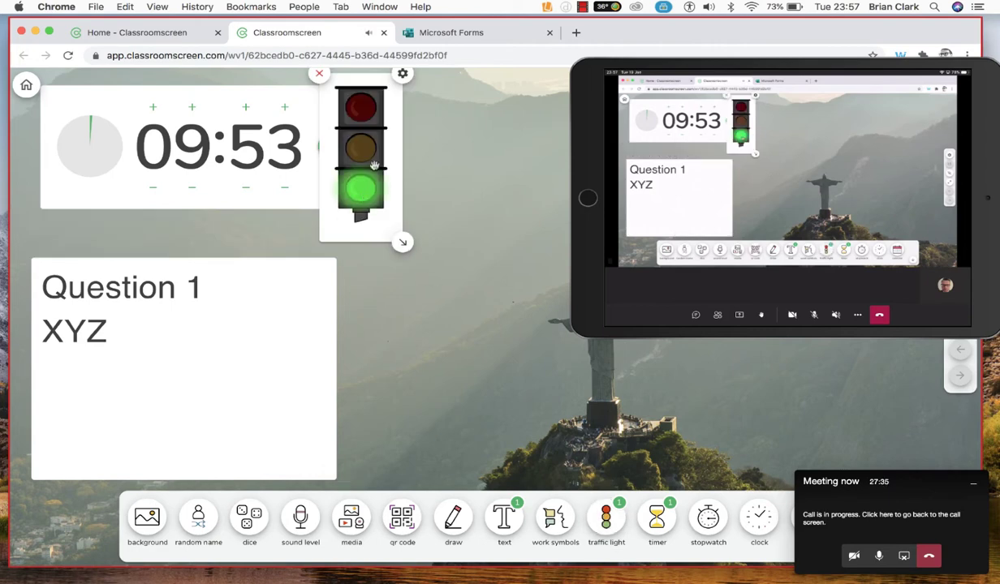
{"action": "left_click", "coordinate": [363, 152]}
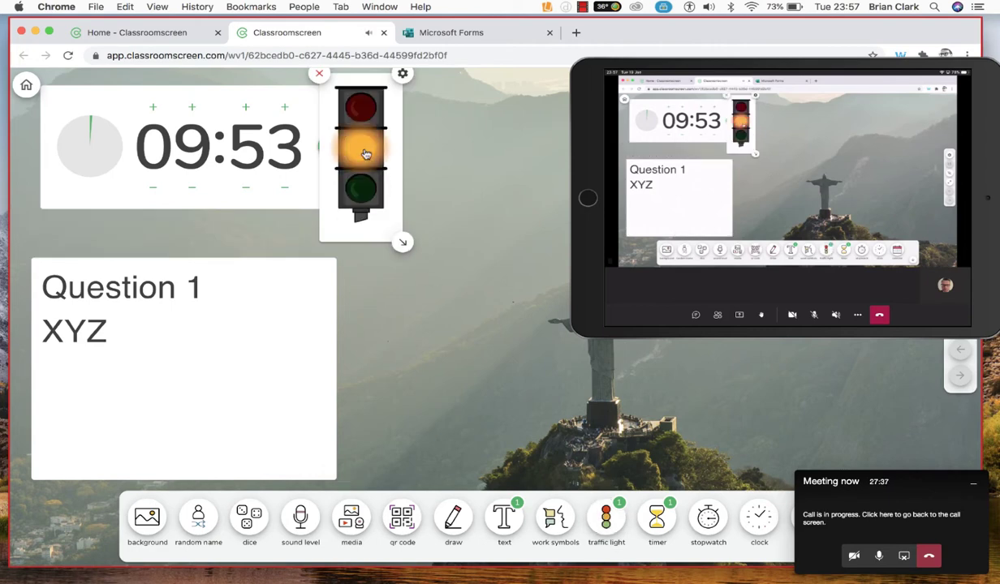
{"action": "left_click", "coordinate": [361, 108]}
{"action": "left_click", "coordinate": [319, 77]}
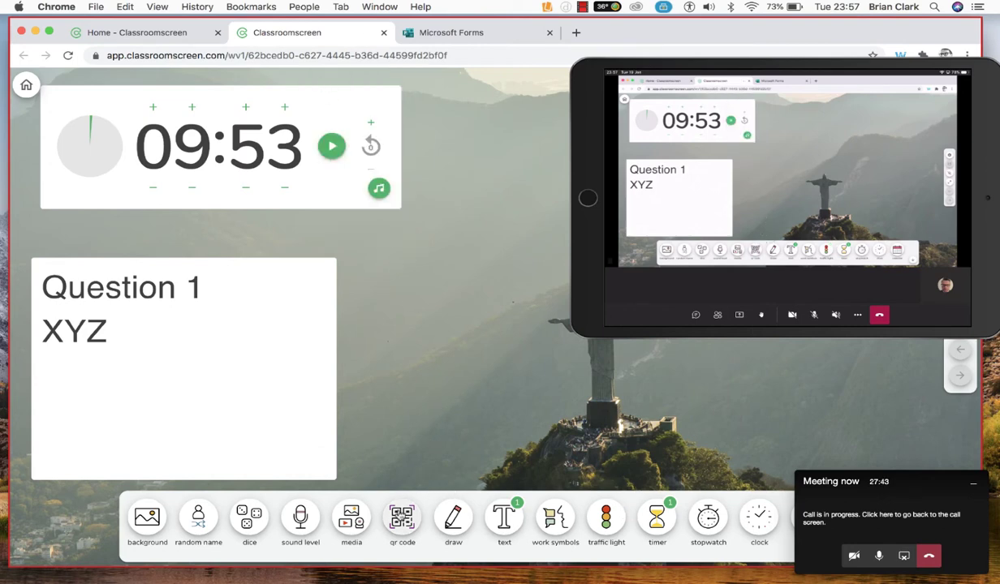
- Try out a QR code widget beside the text widget using the copied link, and remove it
{"action": "left_click", "coordinate": [401, 517]}
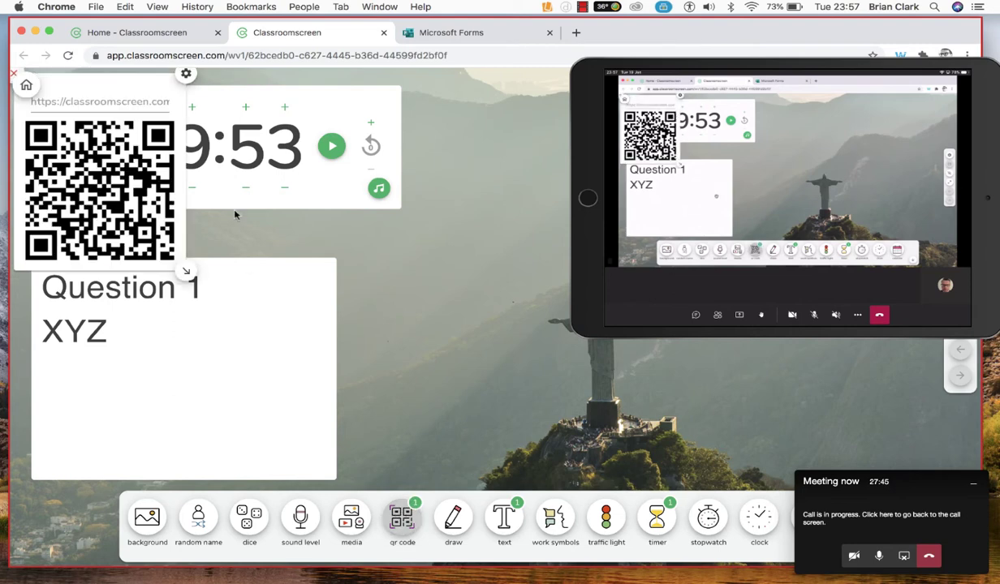
{"action": "left_click_drag", "start_coordinate": [112, 74], "coordinate": [454, 265]}
{"action": "left_click", "coordinate": [400, 288]}
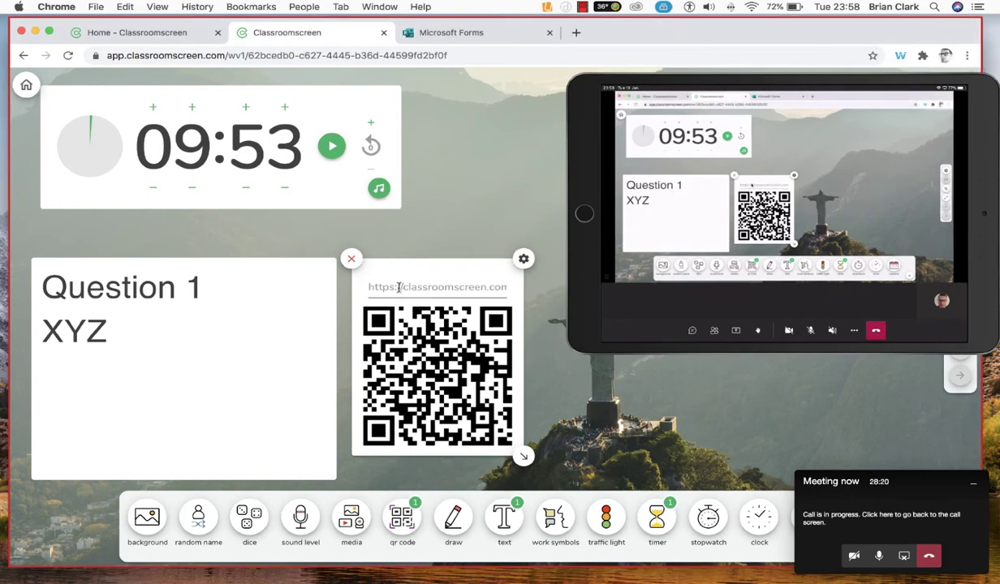
{"action": "key", "text": "super+v"}
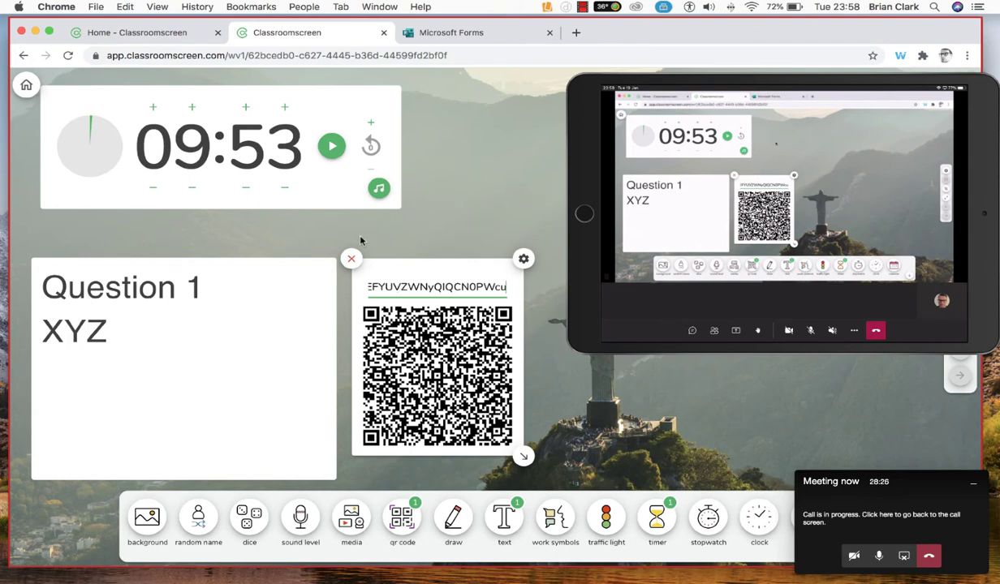
{"action": "left_click", "coordinate": [352, 260]}
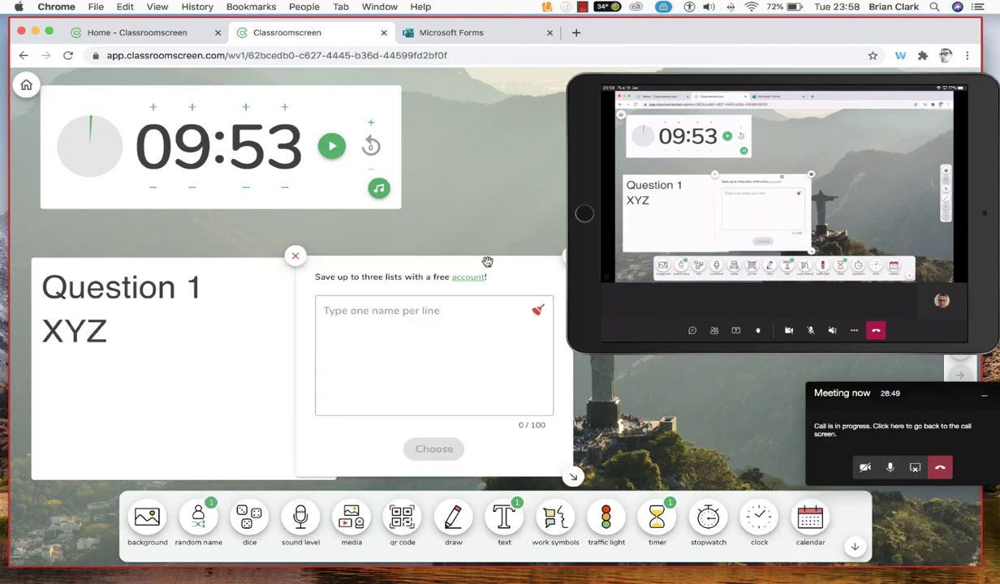
- Enter four learners' first names, one per line, in the random name widget and draw a random name three times
{"action": "left_click", "coordinate": [374, 313]}
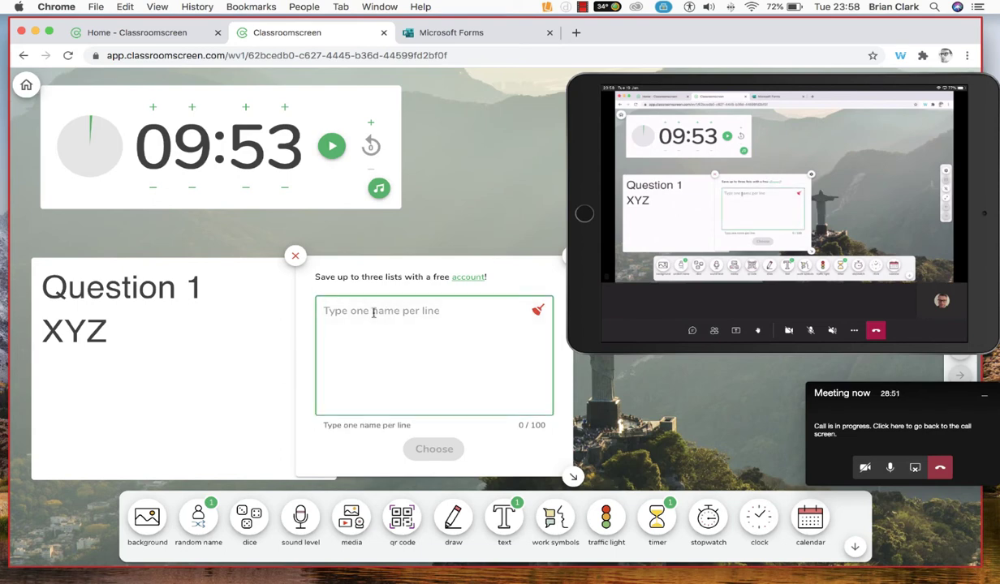
{"action": "type", "text": "James"}
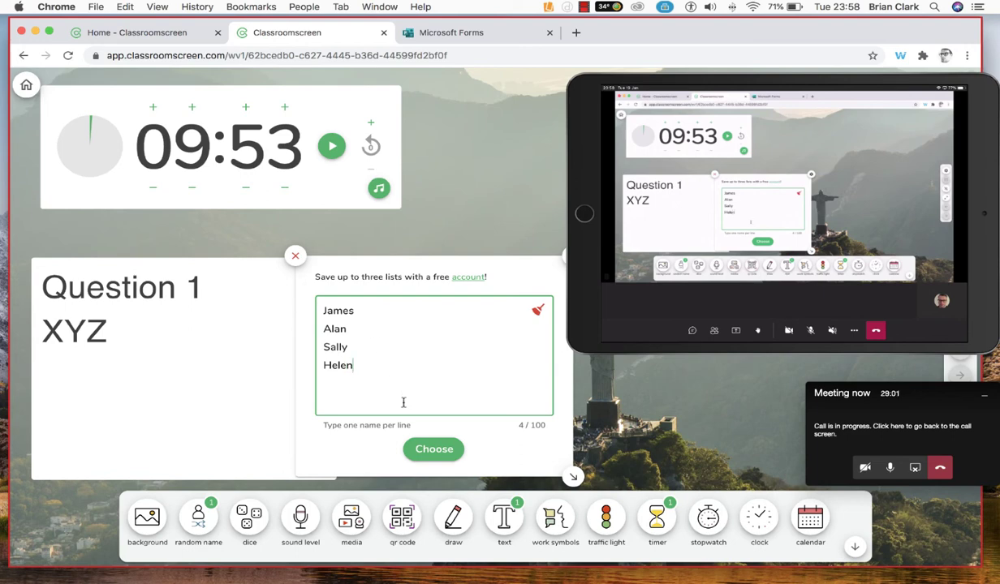
{"action": "left_click", "coordinate": [435, 449]}
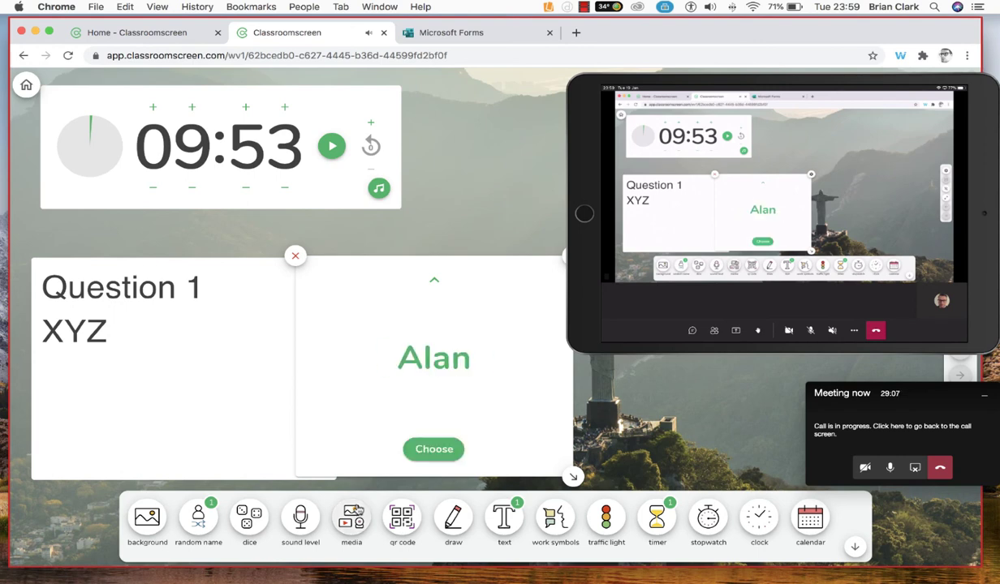
{"action": "left_click", "coordinate": [439, 451]}
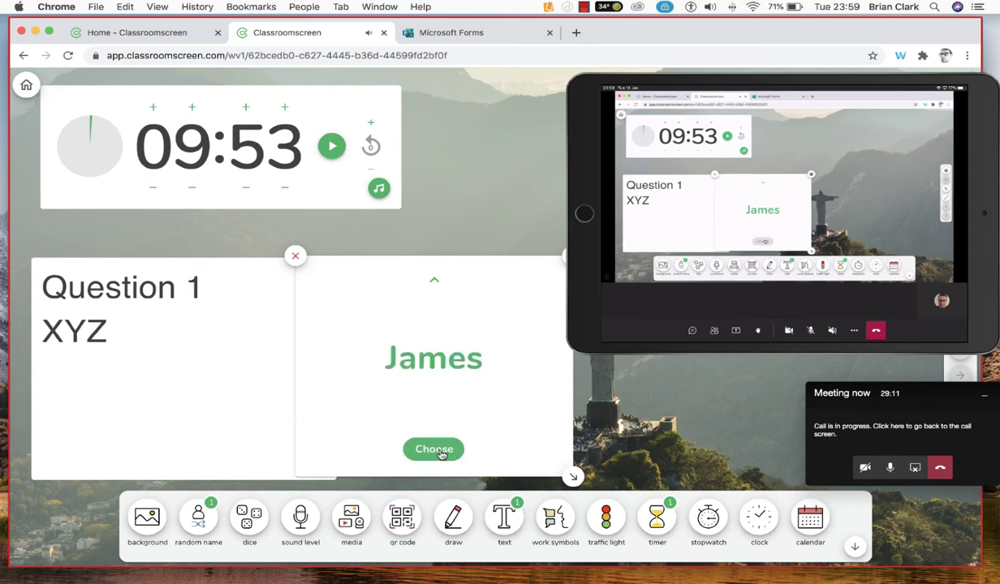
{"action": "left_click", "coordinate": [439, 451]}
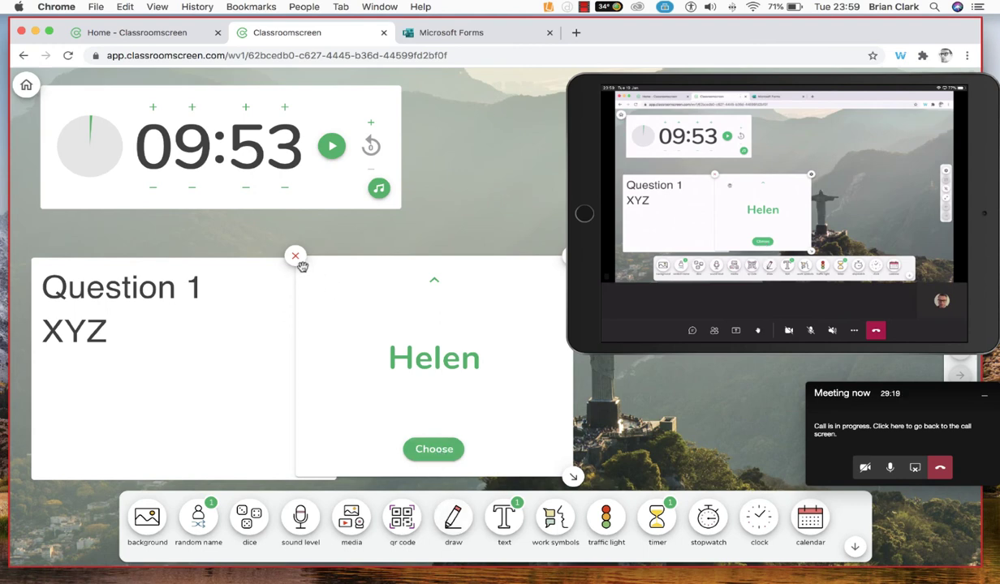
- Remove the "Question 1" text widget from the screen
{"action": "left_click", "coordinate": [63, 266]}
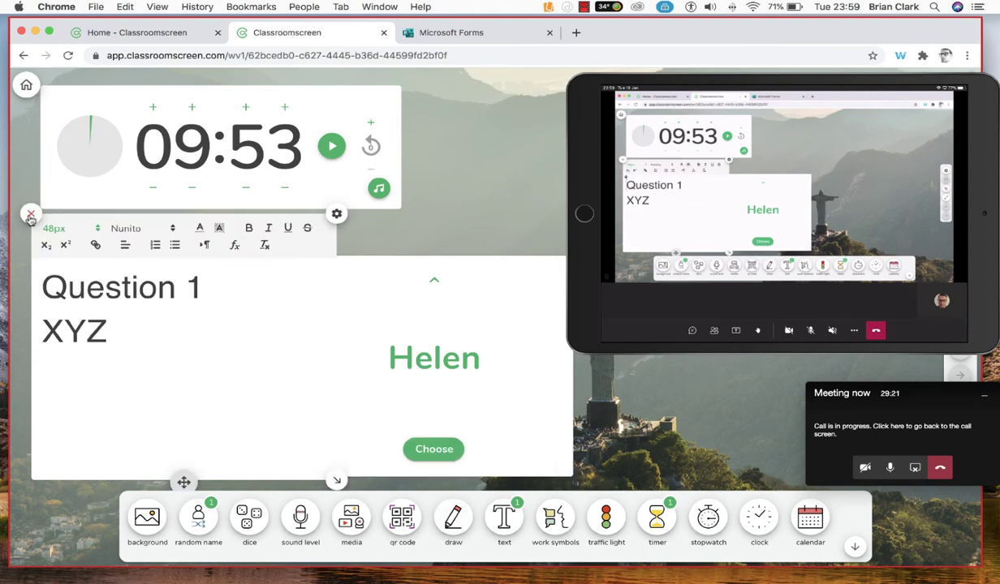
{"action": "left_click", "coordinate": [30, 215]}
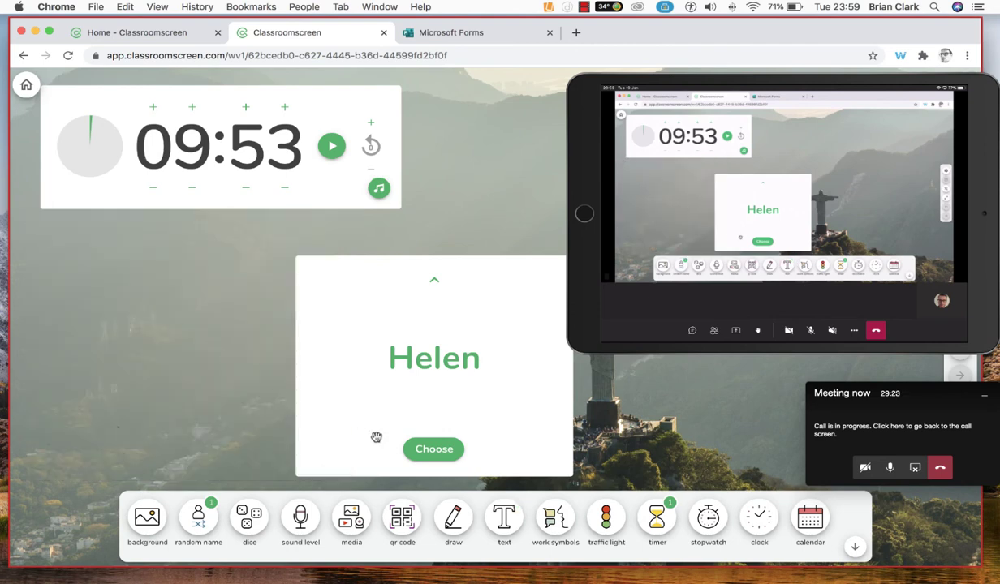
- Add a drawing widget, scribble a line with the default pen and another with the thickest pen, and remove the widget
{"action": "left_click", "coordinate": [453, 517]}
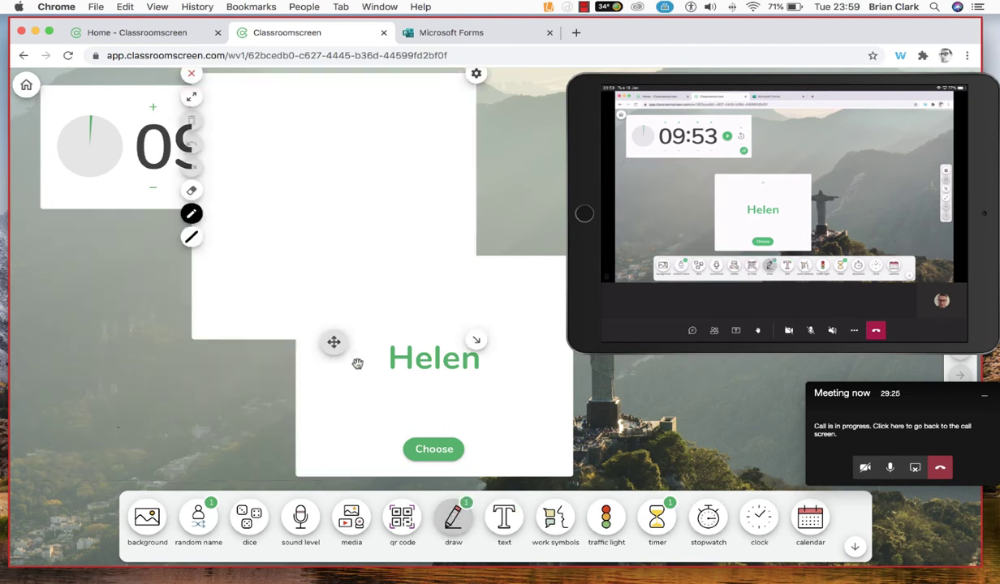
{"action": "left_click", "coordinate": [191, 235]}
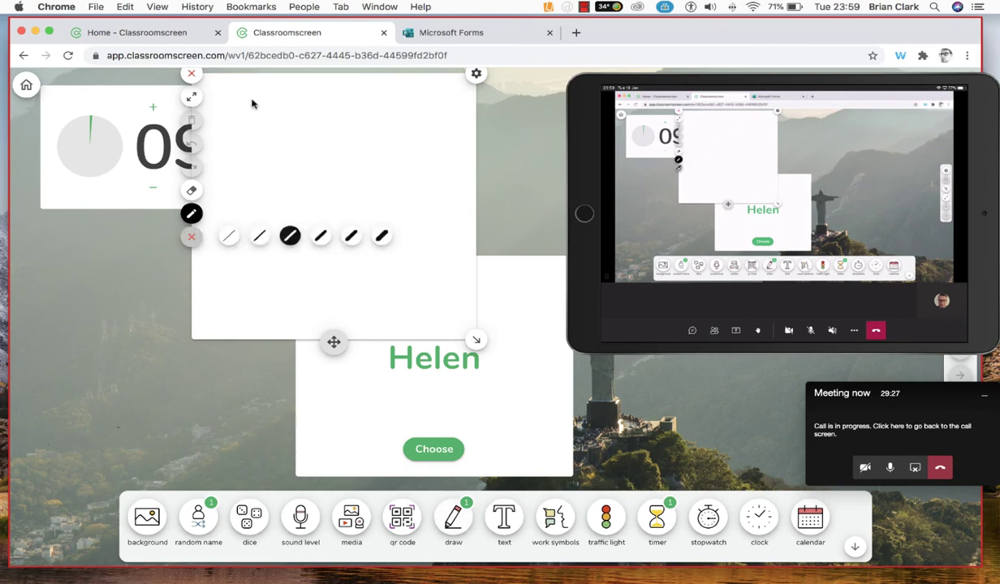
{"action": "mouse_move", "coordinate": [250, 108]}
{"action": "left_mouse_down"}
{"action": "mouse_move", "coordinate": [240, 119]}
{"action": "mouse_move", "coordinate": [331, 164]}
{"action": "mouse_move", "coordinate": [274, 163]}
{"action": "mouse_move", "coordinate": [368, 179]}
{"action": "mouse_move", "coordinate": [347, 202]}
{"action": "mouse_move", "coordinate": [232, 213]}
{"action": "left_mouse_up"}
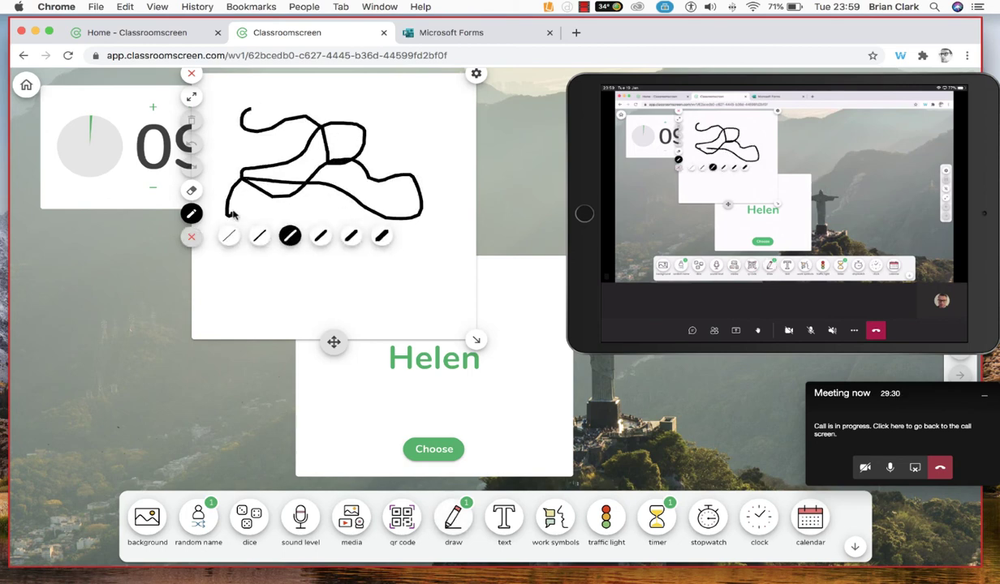
{"action": "left_click", "coordinate": [381, 235]}
{"action": "mouse_move", "coordinate": [408, 278]}
{"action": "left_mouse_down"}
{"action": "mouse_move", "coordinate": [307, 312]}
{"action": "mouse_move", "coordinate": [381, 215]}
{"action": "mouse_move", "coordinate": [256, 190]}
{"action": "mouse_move", "coordinate": [256, 181]}
{"action": "left_mouse_up"}
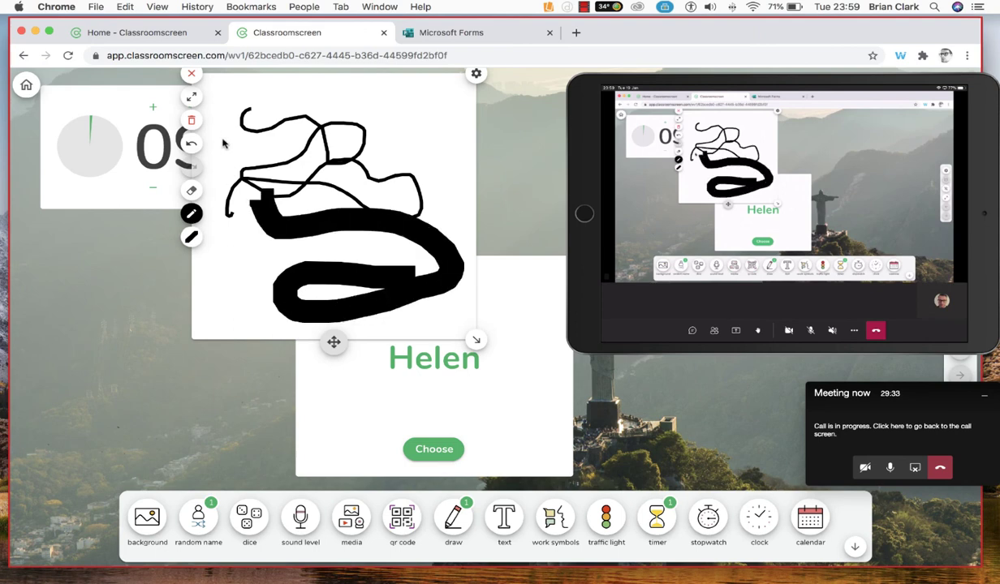
{"action": "left_click", "coordinate": [193, 76]}
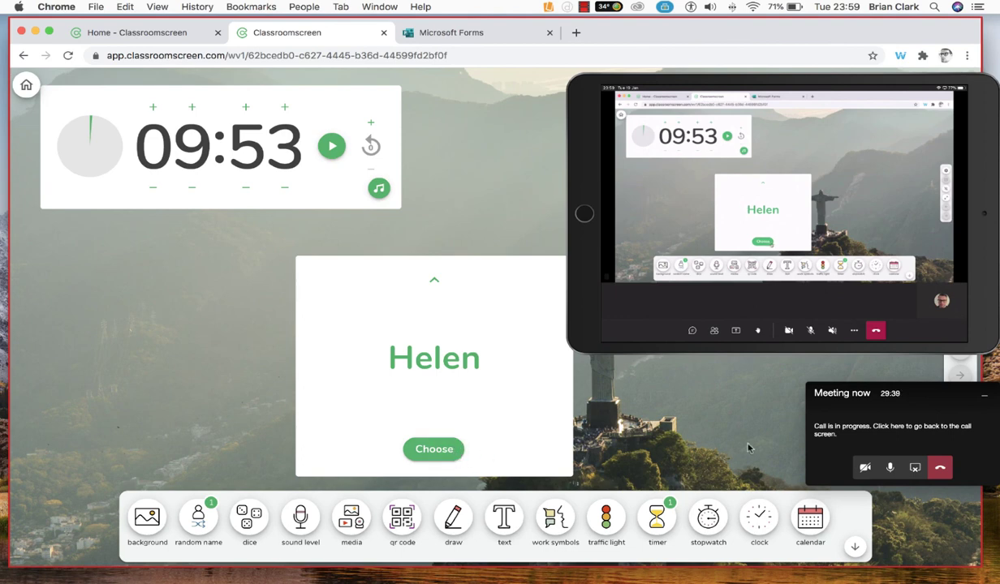
- Add a stopwatch widget, place it below the timer, start it running and clear it
{"action": "left_click", "coordinate": [706, 520]}
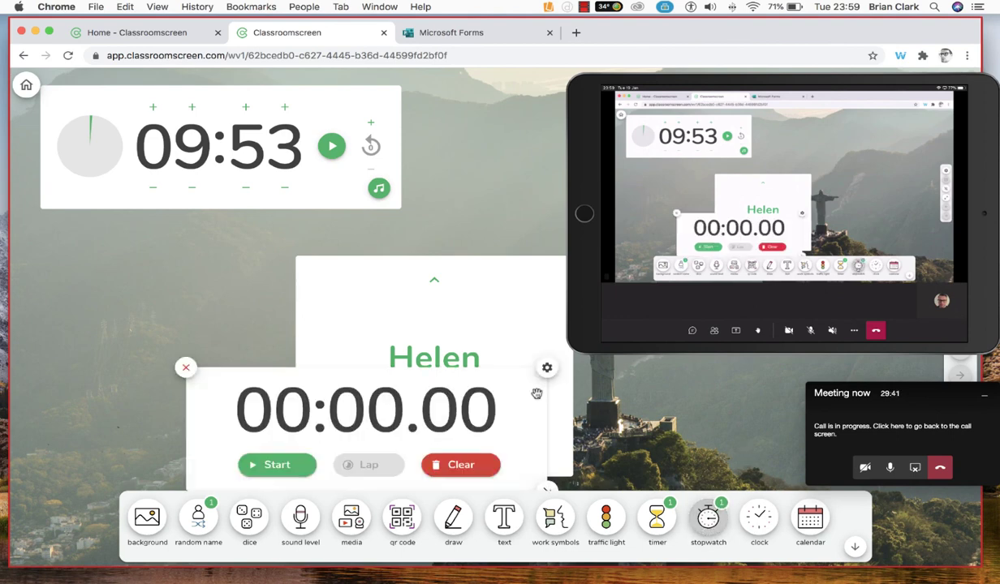
{"action": "left_click_drag", "start_coordinate": [211, 399], "coordinate": [95, 308]}
{"action": "left_click", "coordinate": [141, 359]}
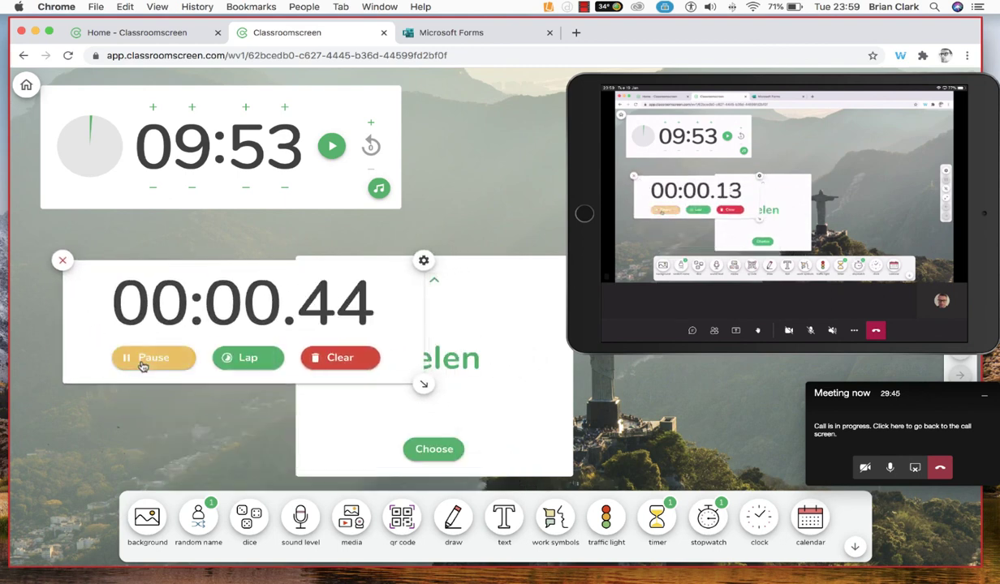
{"action": "left_click", "coordinate": [351, 363]}
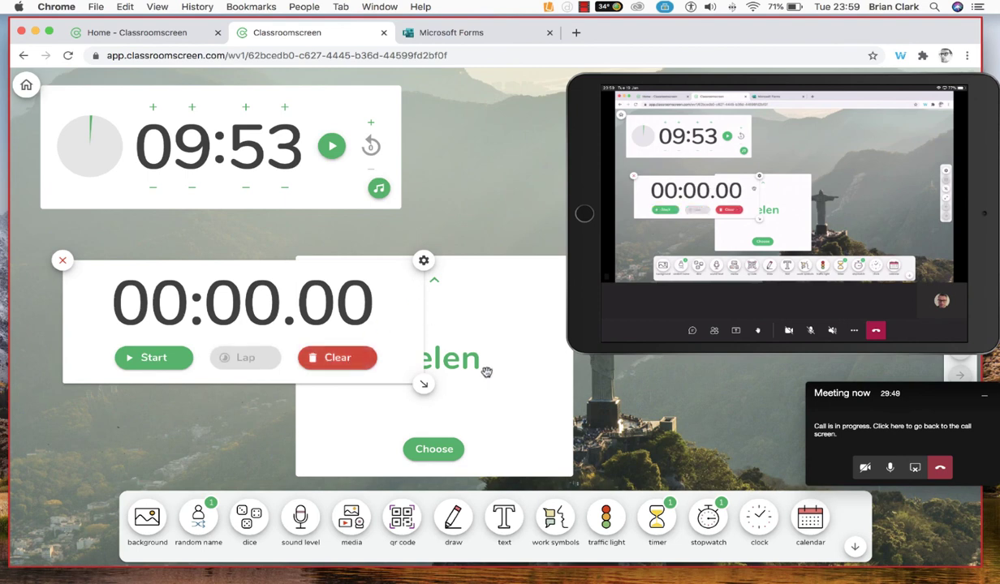